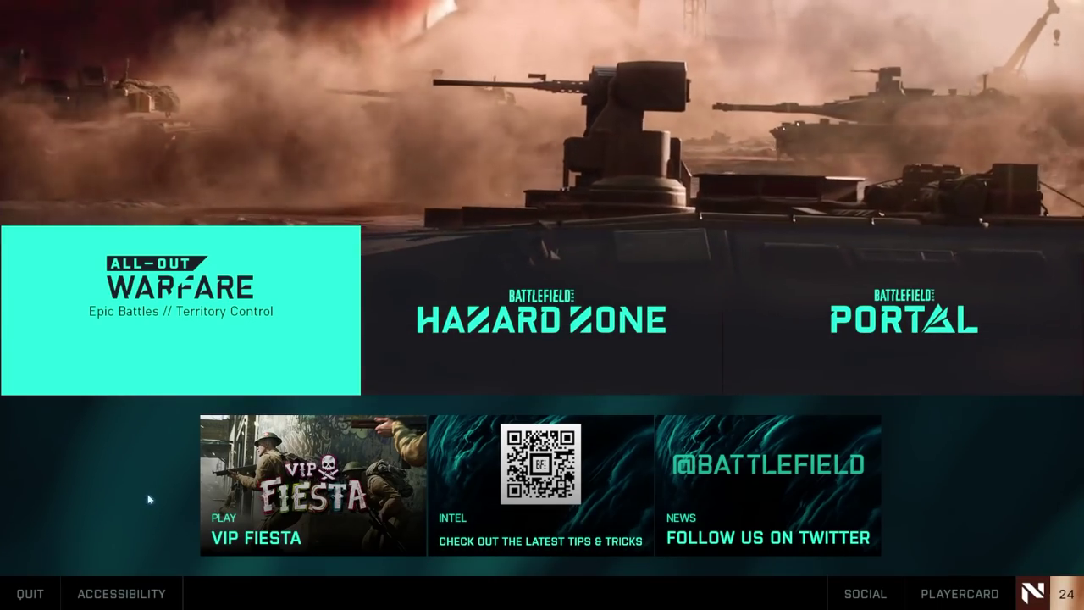
Enter Options through Accessibility on the main menu and show the General tab
click(121, 595)
click(173, 28)
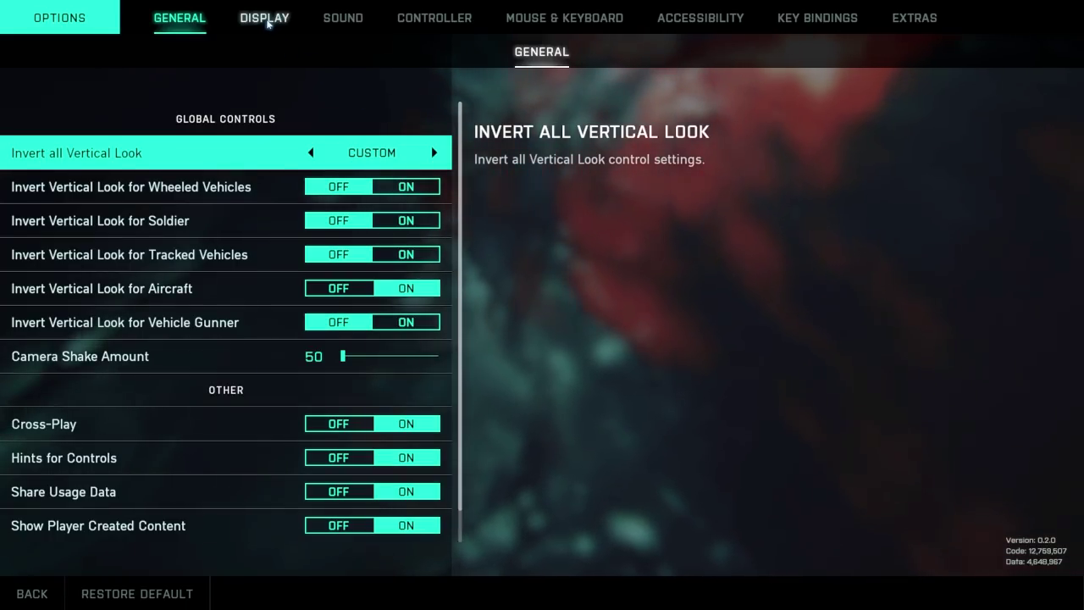
Show Display video settings down to Graphics Preset, confirming texture, lighting, effects and mesh quality are Low
click(266, 20)
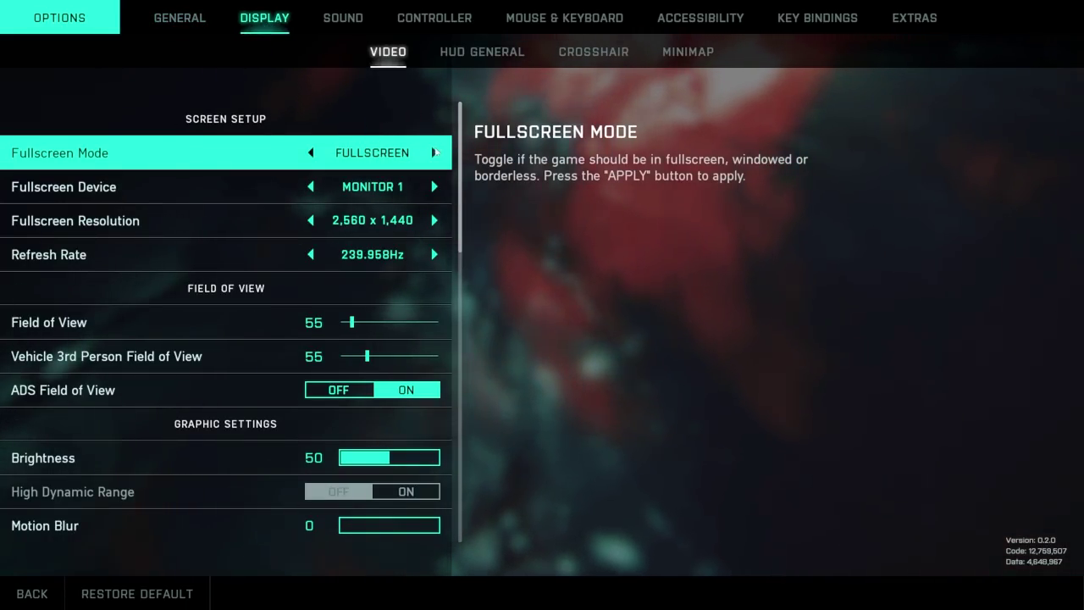
drag(460, 166, 463, 251)
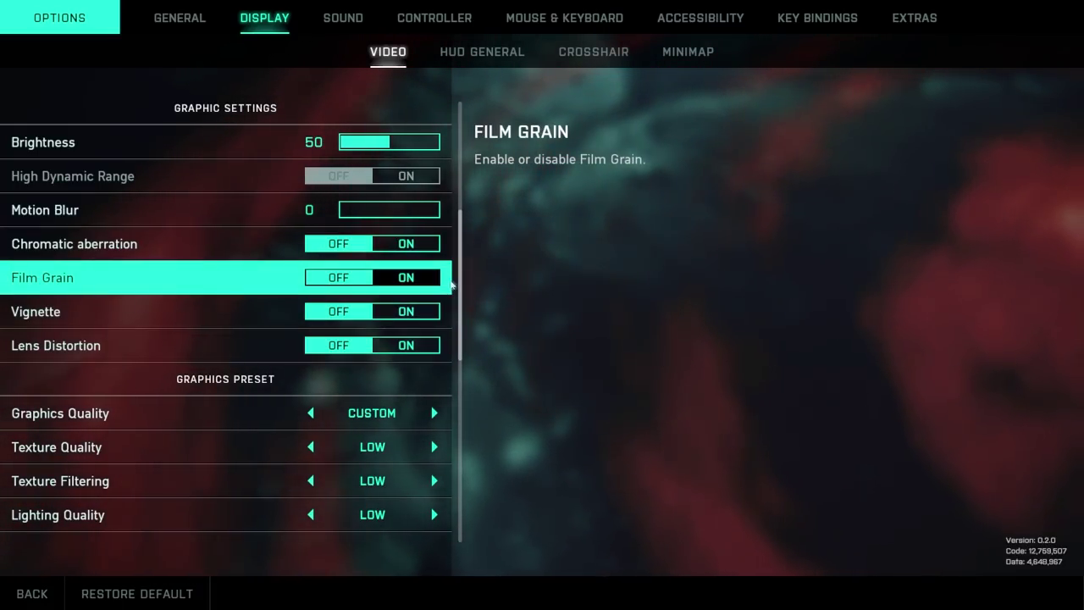
drag(461, 254, 466, 346)
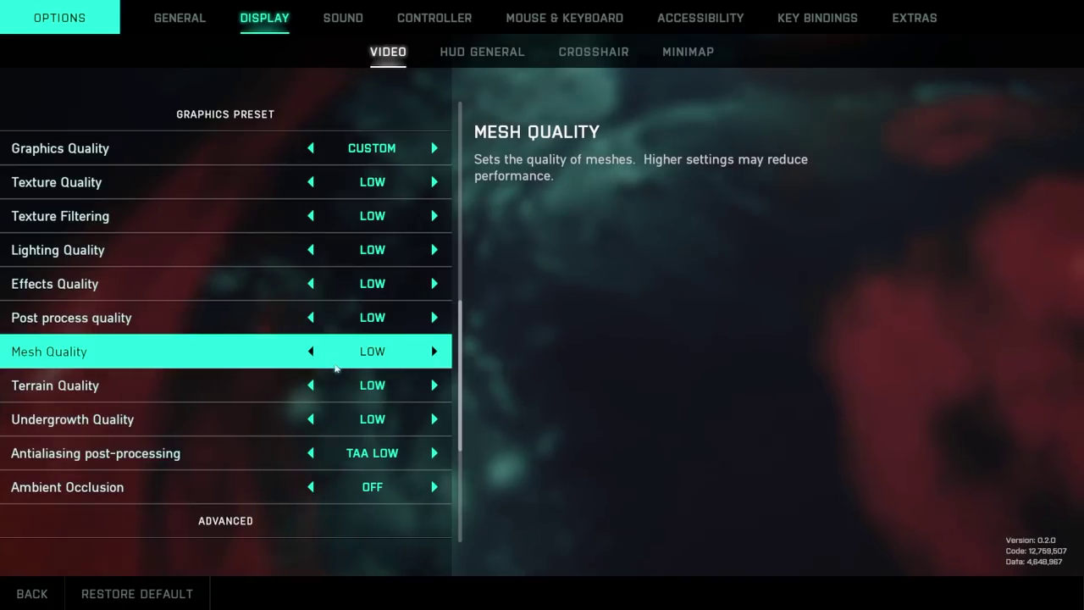
Scroll down to the Advanced section and switch Dynamic Resolution Scale on
scroll(462, 394, down, 4)
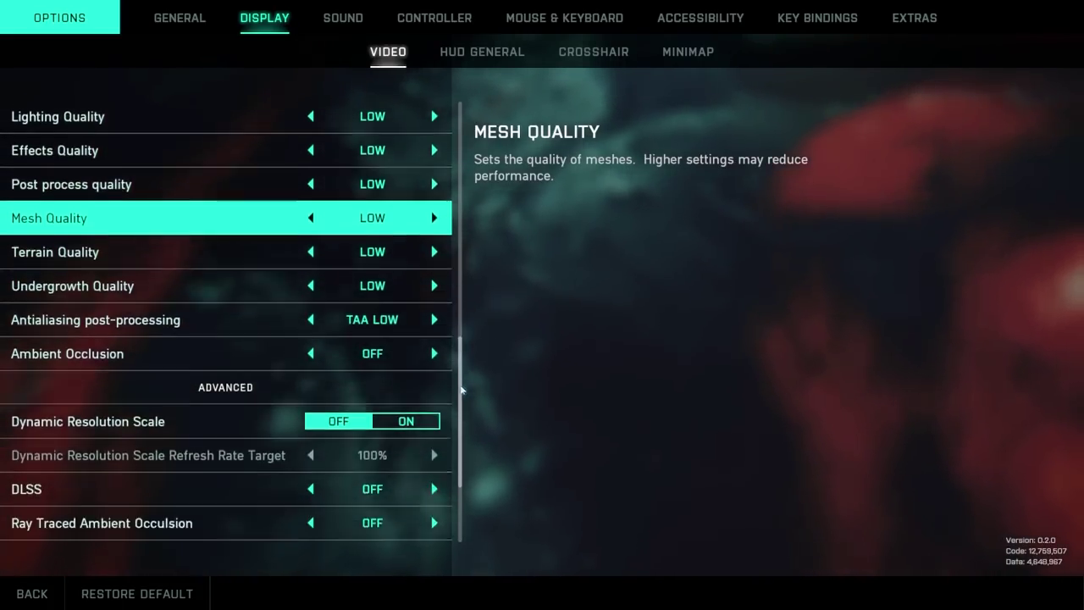
scroll(462, 394, down, 4)
click(408, 290)
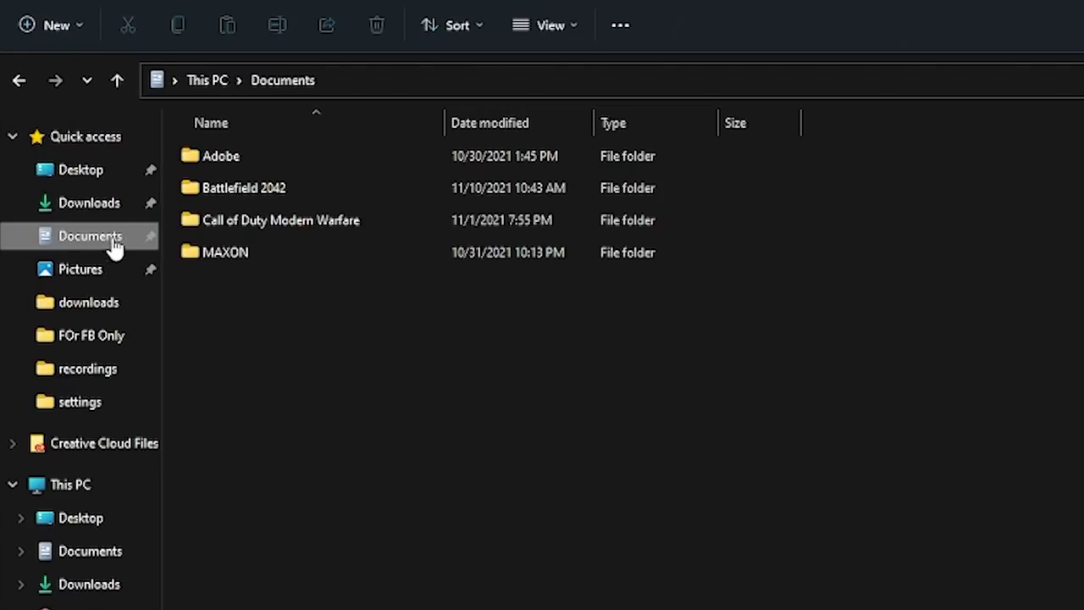
In Documents\Battlefield 2042\settings, pick Notepad to open PROFSAVE_profile
double_click(256, 191)
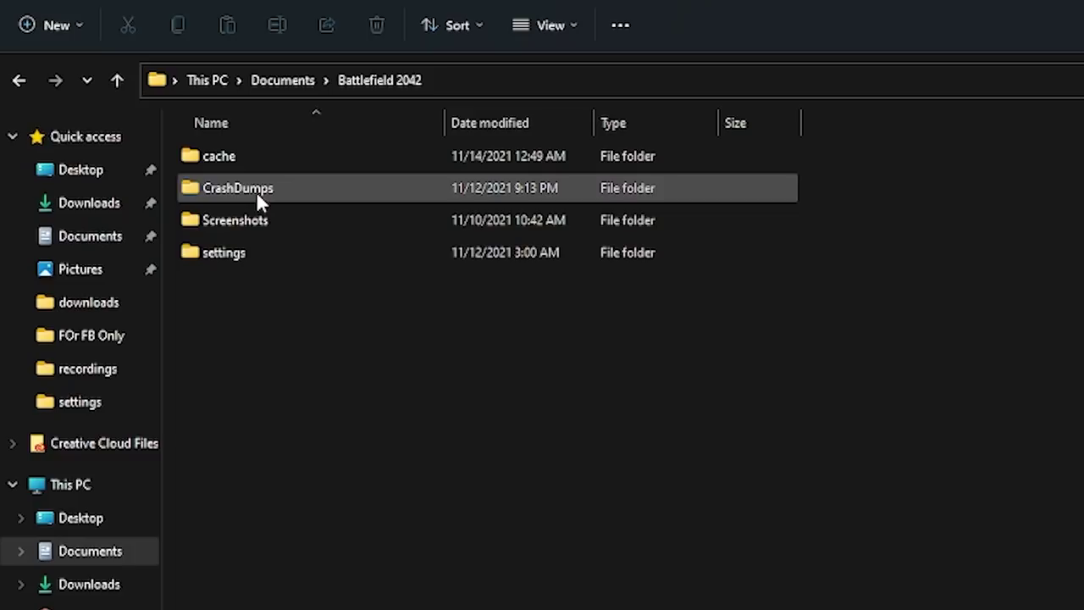
double_click(231, 260)
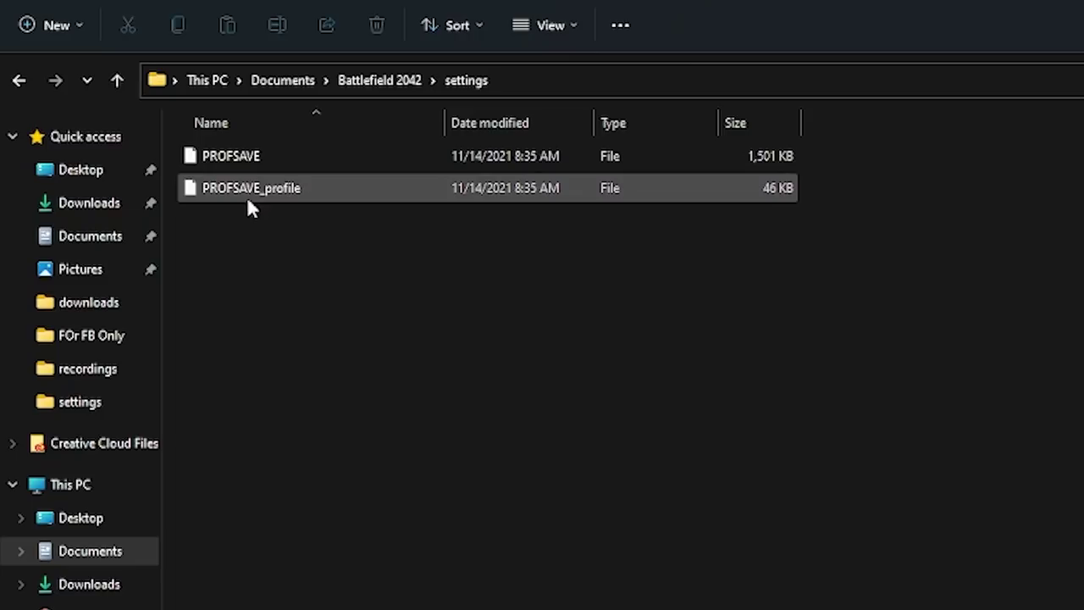
right_click(242, 191)
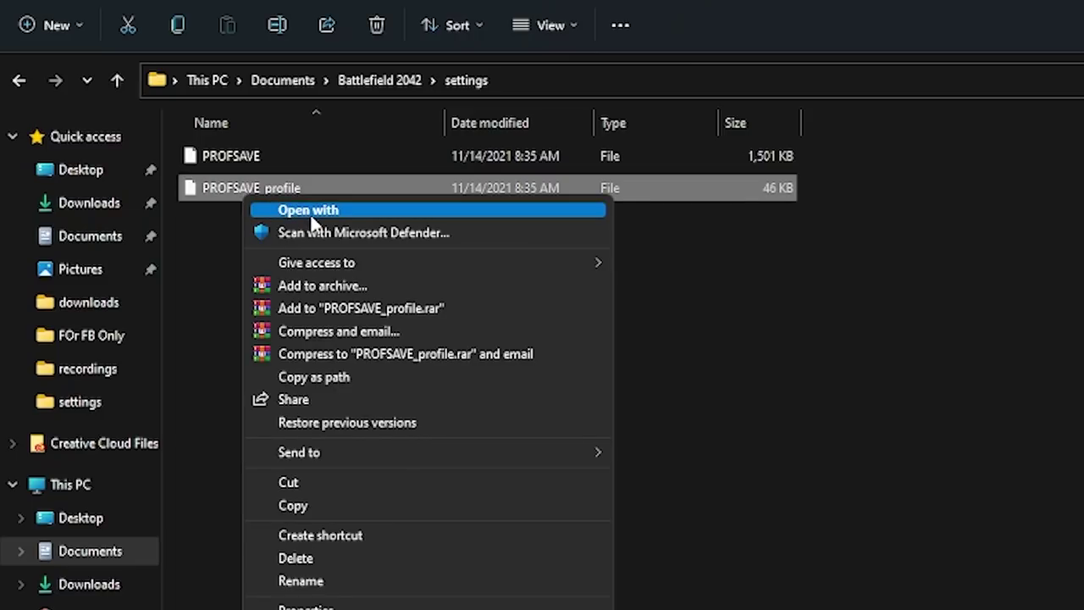
click(308, 211)
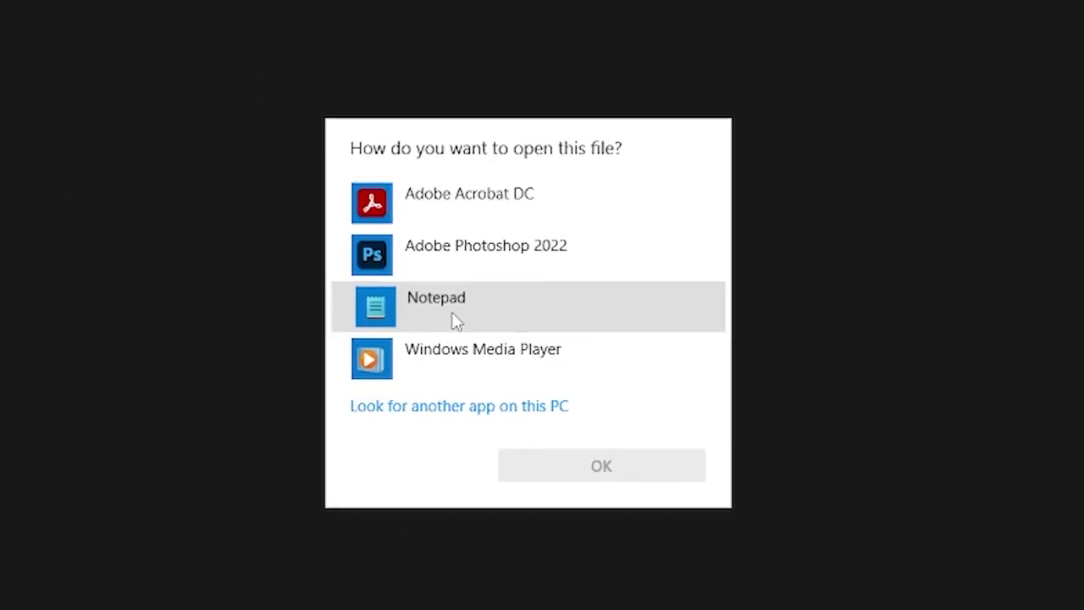
click(452, 319)
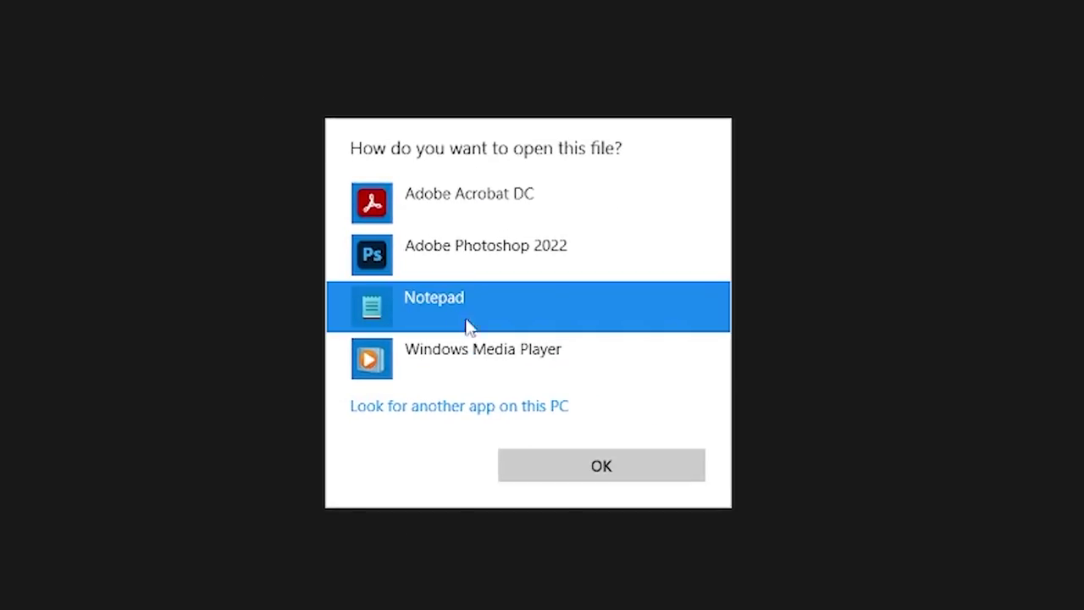
Confirm Notepad and scroll down to the GstRender lines, including Dx12Enabled 1
click(649, 479)
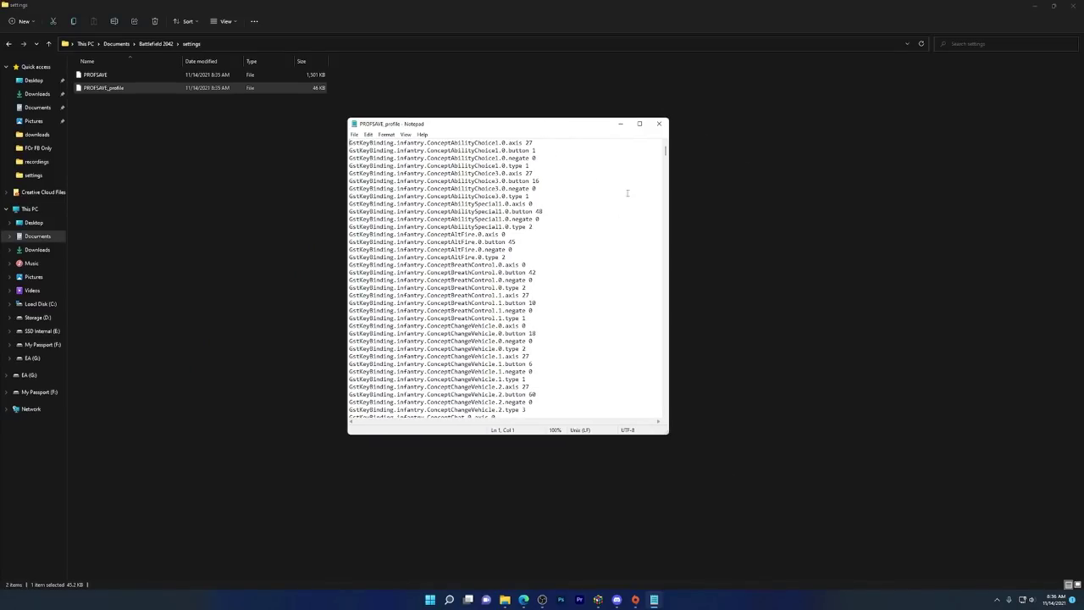
drag(668, 158, 667, 396)
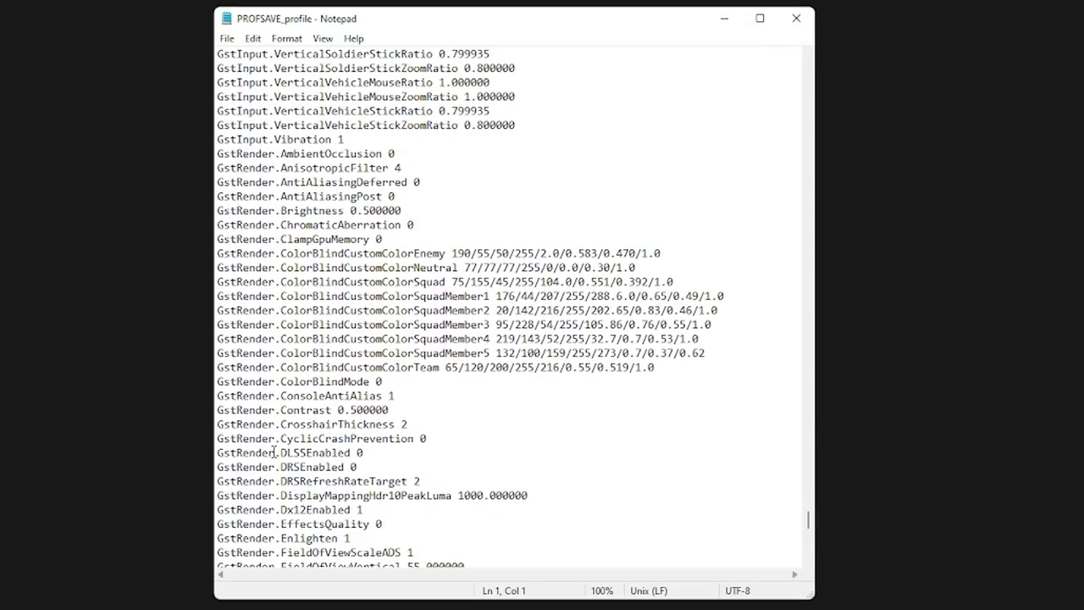
scroll(406, 400, down, 1)
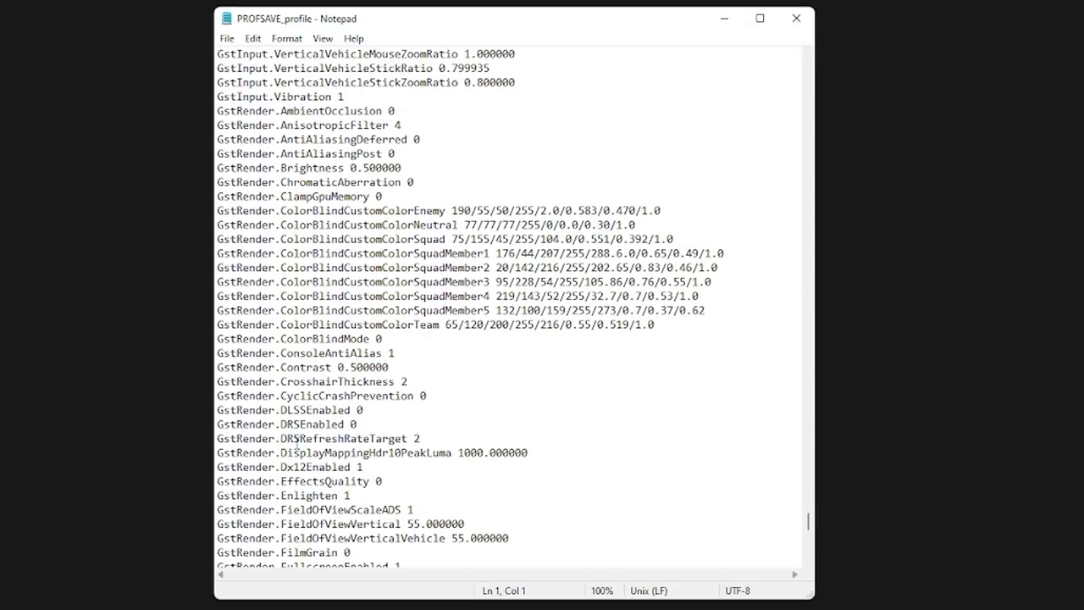
Verify the GstRender.Dx12Enabled line reads 1, then bring up Notepad's File menu
mouse_move(218, 468)
mouse_down()
mouse_move(315, 482)
mouse_move(293, 468)
mouse_up()
click(362, 467)
click(404, 466)
click(227, 39)
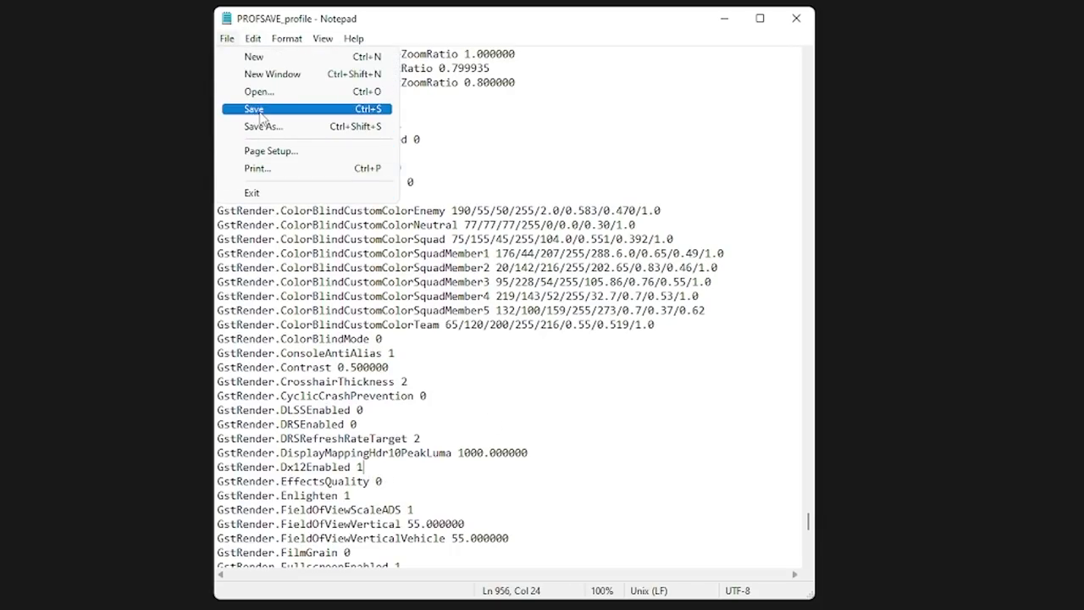
Save PROFSAVE_profile from the File menu, keeping Dx12Enabled at 1
click(443, 426)
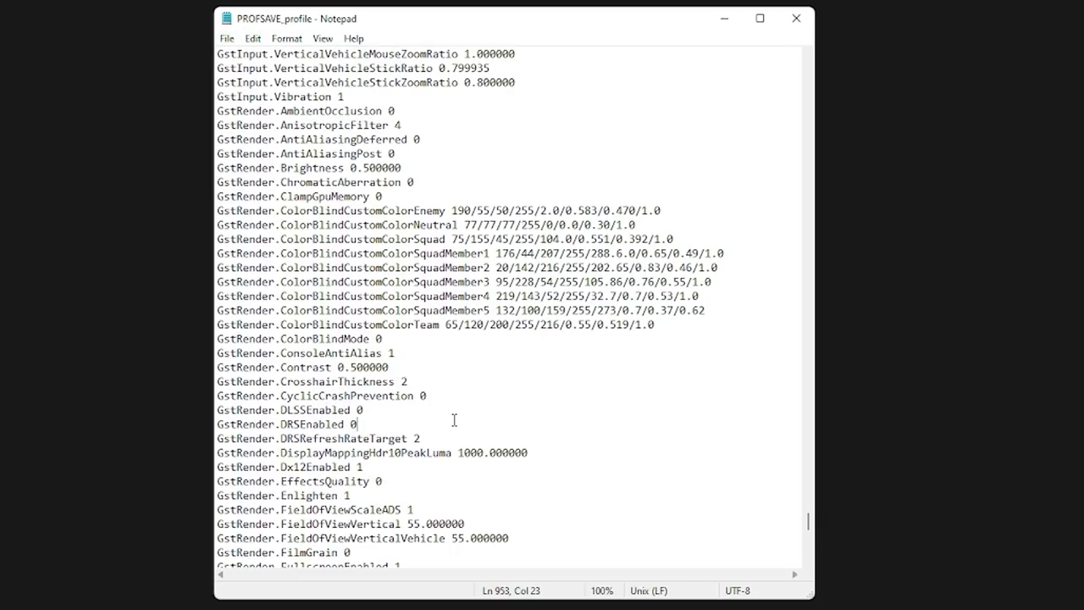